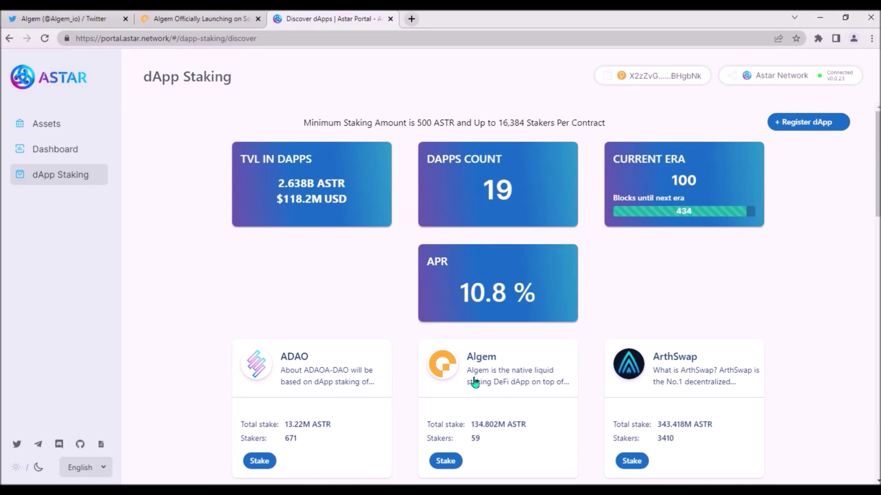
Review Algem's dApp details, then bring up Algem's blog launch article on nASTR liquid staking
left_click(474, 381)
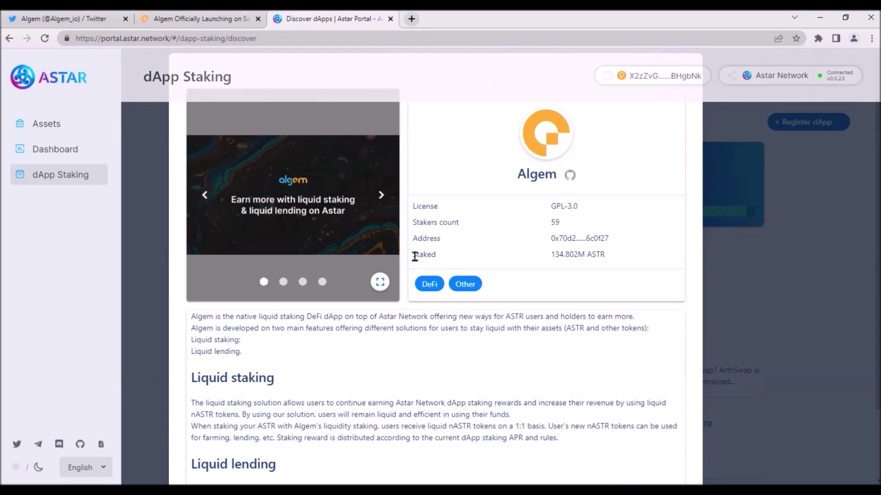
key("ctrl+w")
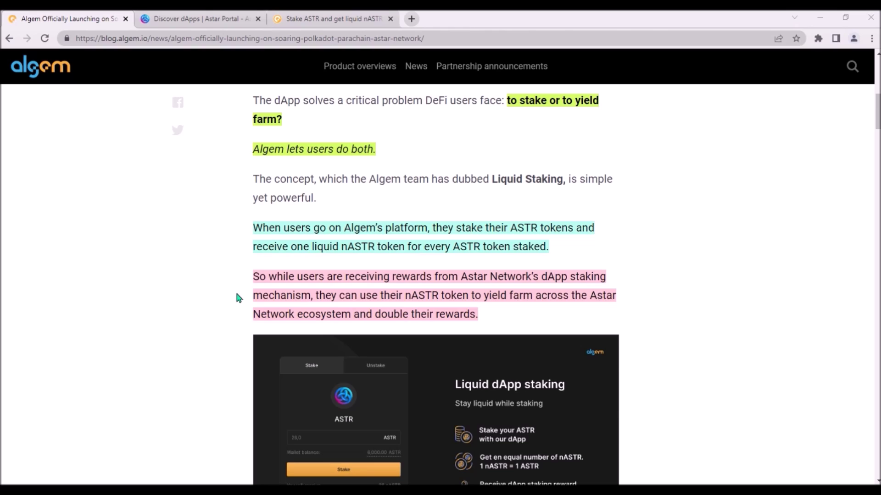
Glance at the Astar Portal dApp Staking page, then go back to the Algem blog article
key("ctrl+Tab")
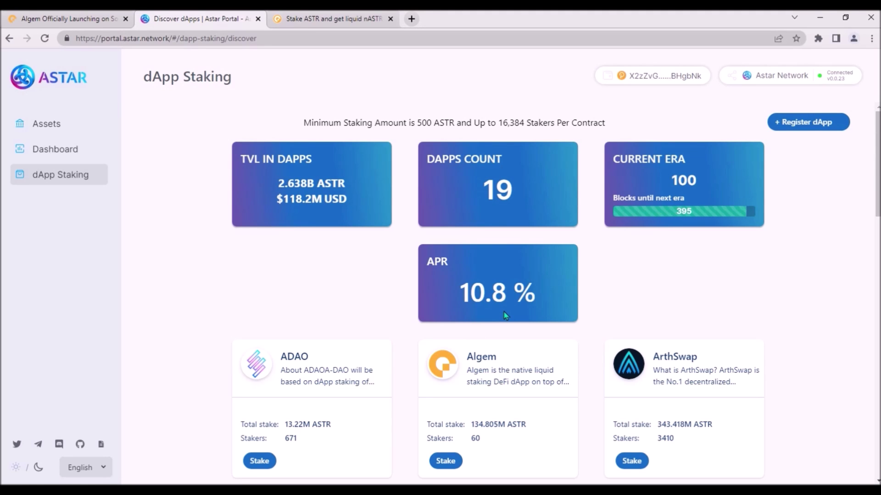
key("ctrl+shift+Tab")
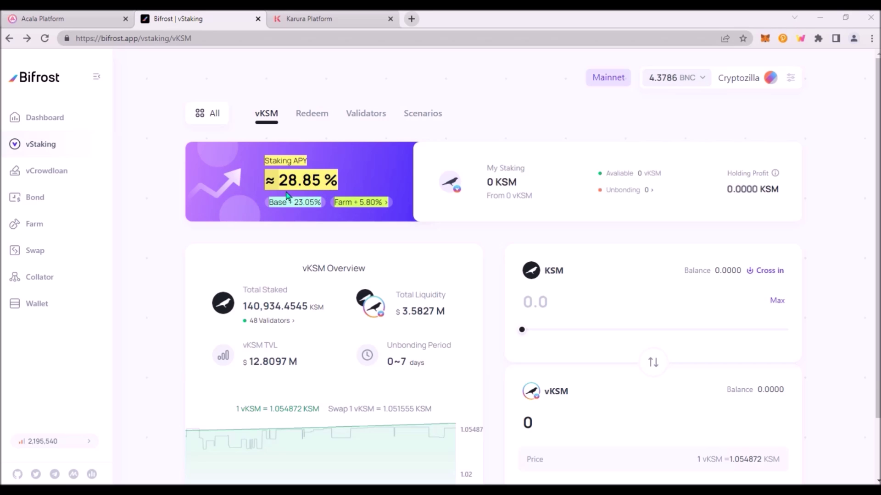
Close the Bifrost vStaking tab to return to the Karura staking page
key("ctrl+w")
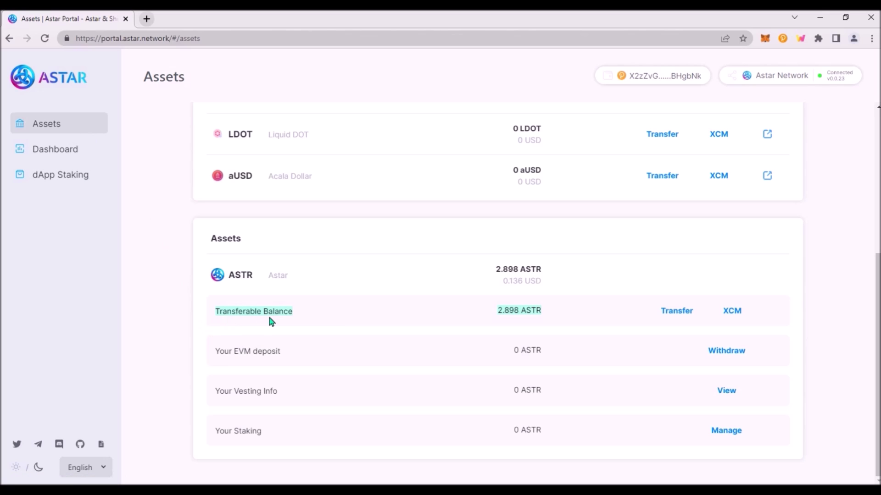
Start an ASTR transfer from the 2.898 ASTR transferable balance
left_click(674, 313)
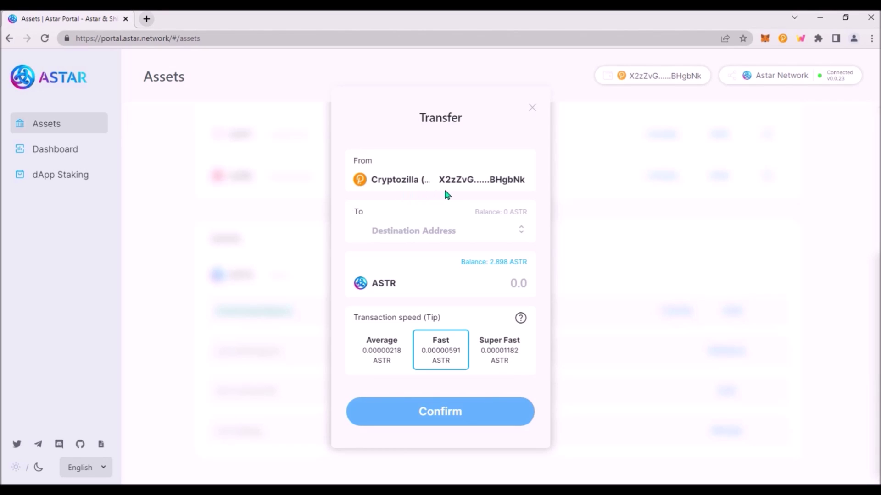
Fill the ASTR transfer form with an amount of 1 ASTR, leaving the transfer unsent
left_click(420, 233)
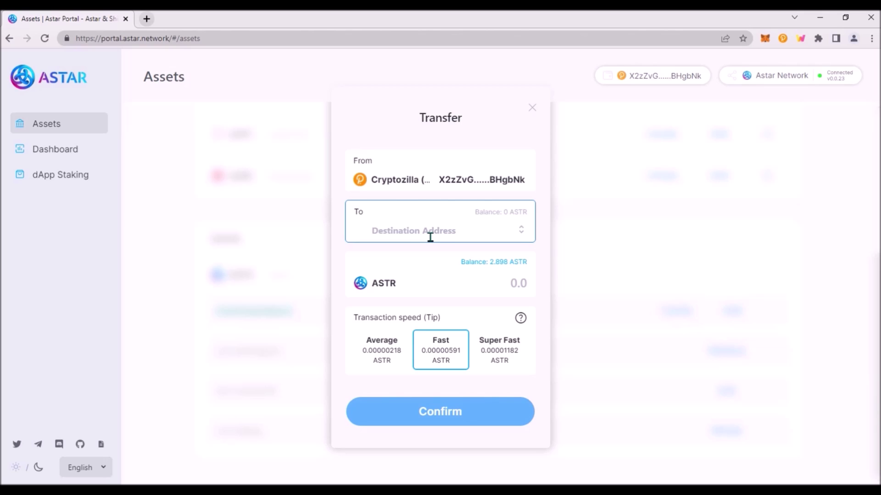
left_click(516, 285)
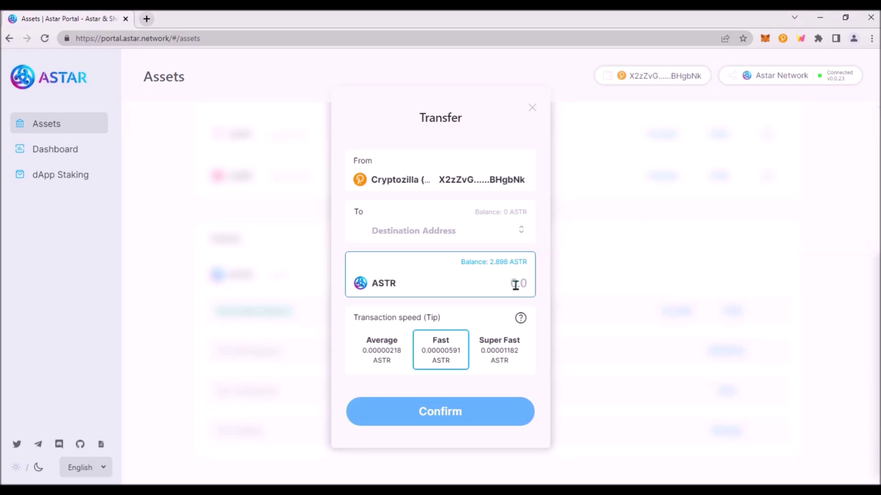
type("1")
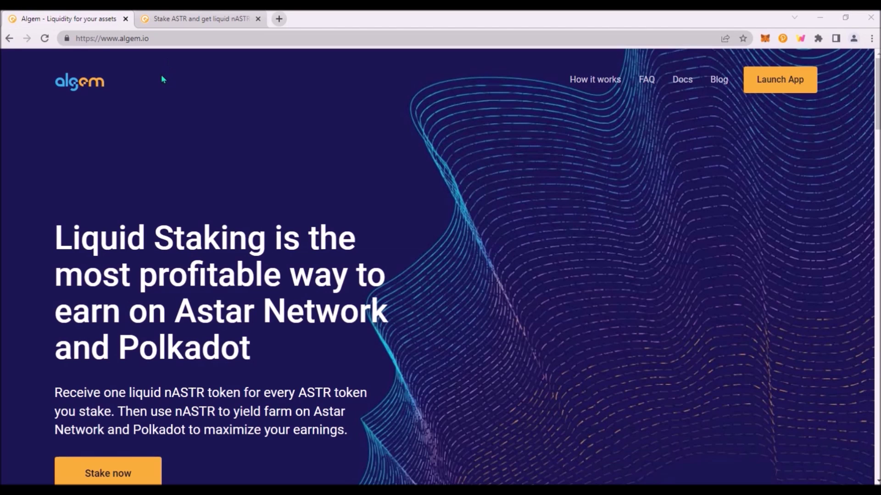
Launch the Algem app, connect the wallet, and enter 100 ASTR to stake for 100 nASTR
left_click(770, 85)
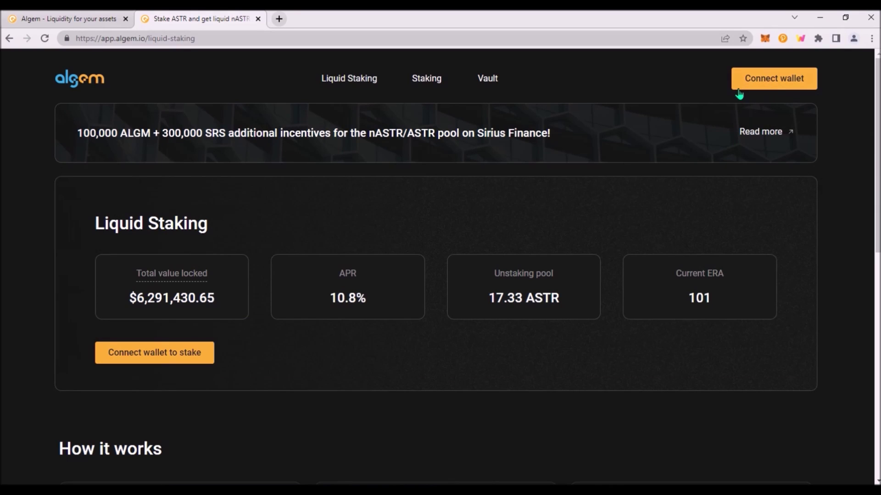
left_click(743, 84)
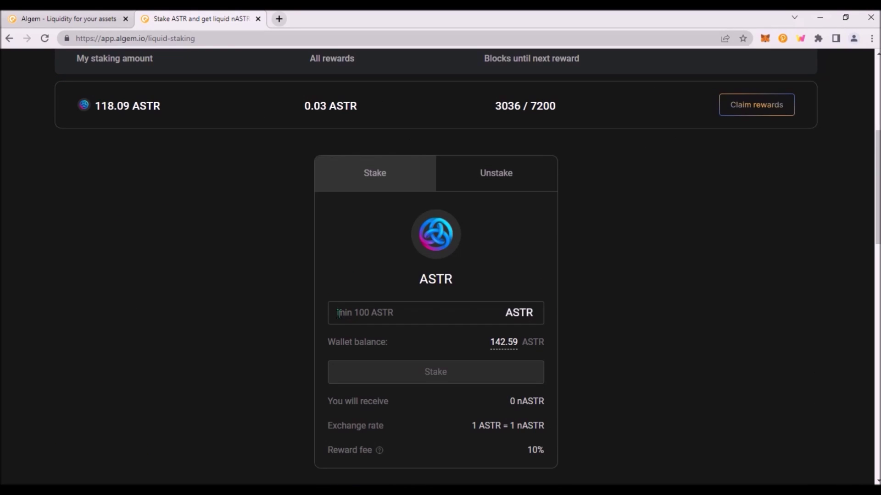
type("100")
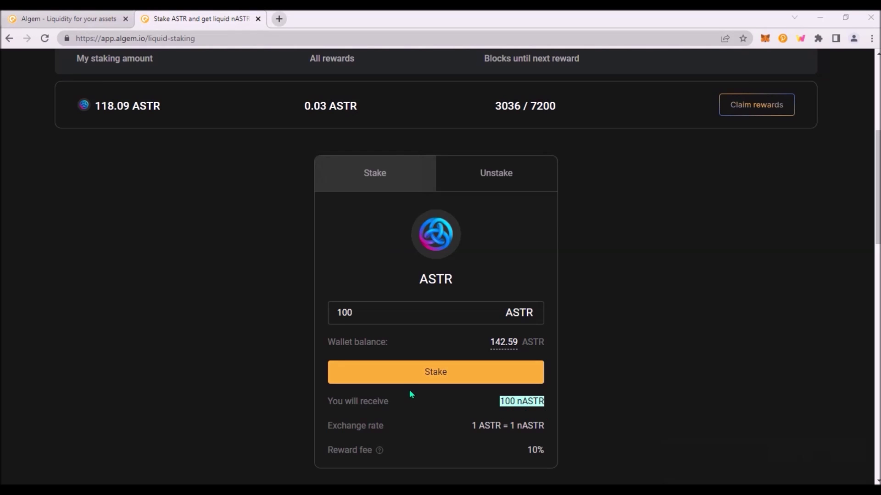
scroll(145, 288, "up", 3)
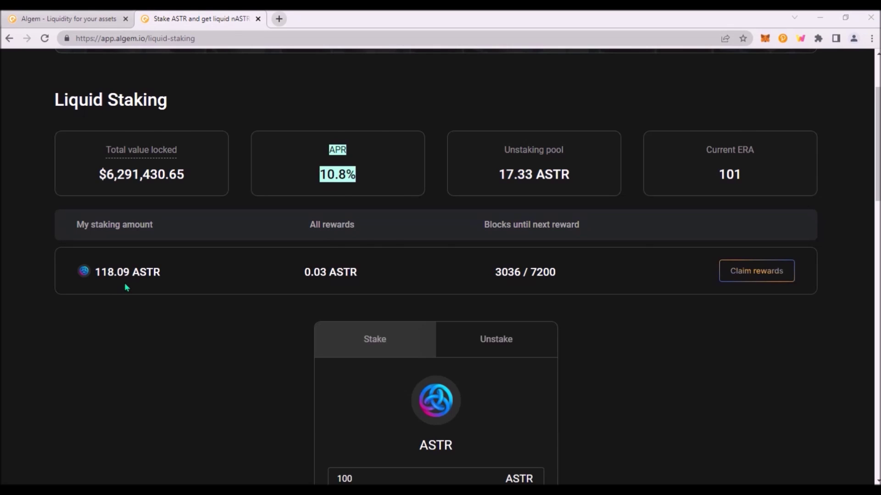
Add the nASTR token to MetaMask, then return to the Astar Portal dApp Staking page
scroll(126, 287, "up", 2)
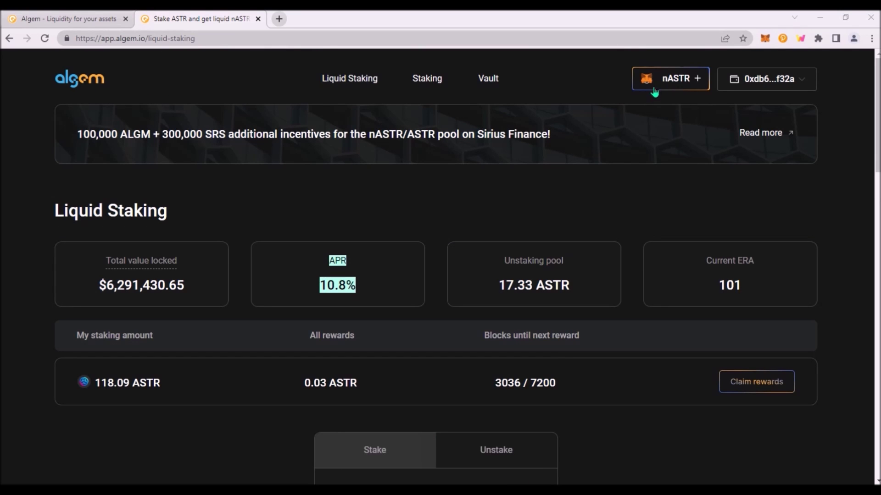
left_click(654, 88)
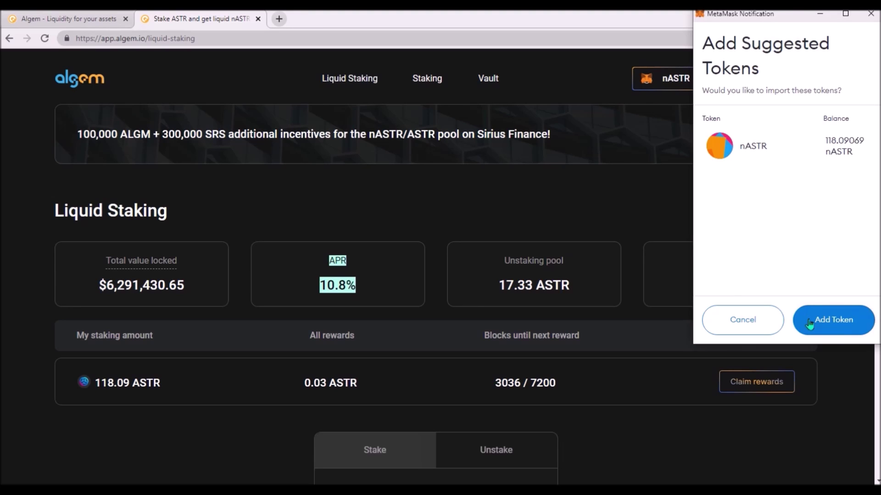
left_click(810, 322)
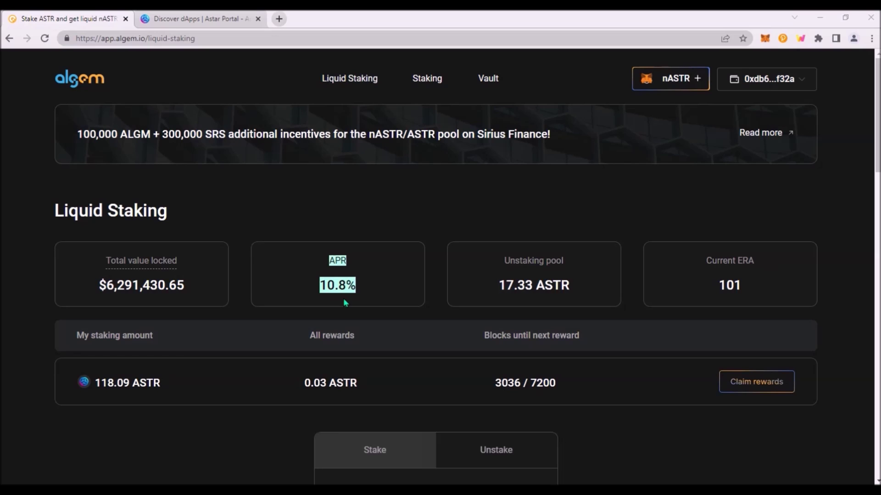
left_click(210, 21)
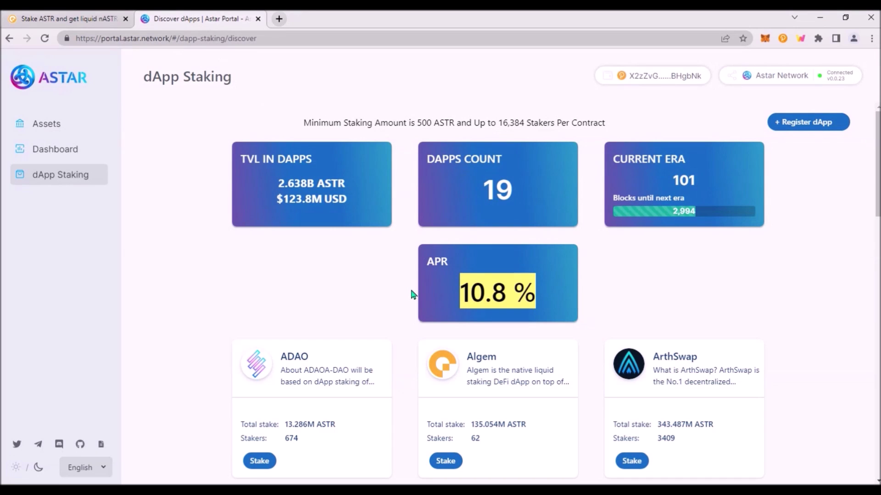
Return to Algem's liquid staking page showing 118.09 ASTR staked at 10.8% APR
key("ctrl+shift+Tab")
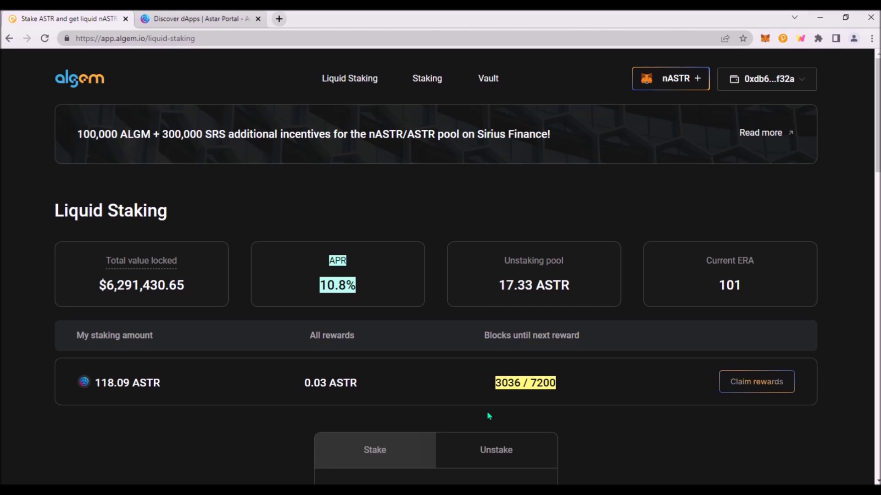
Set up an immediate unstake of the full 118.09 nASTR, then scroll to the nASTR dApps list
scroll(487, 415, "down", 6)
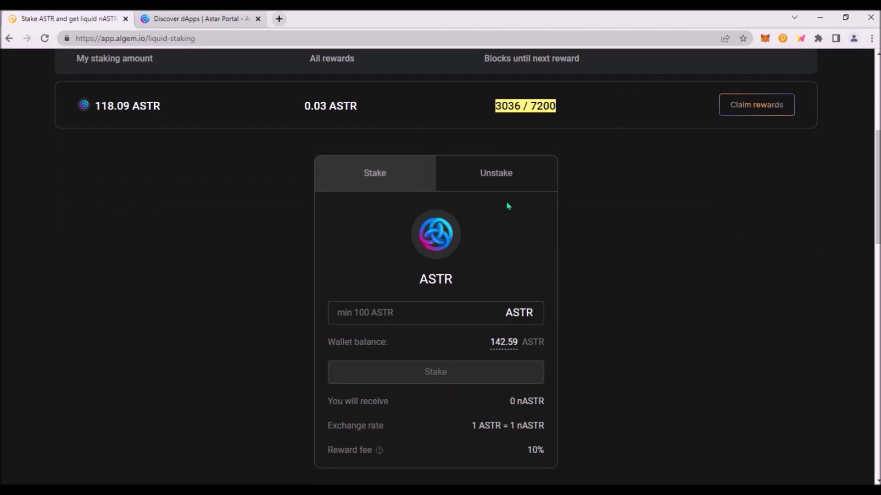
left_click(512, 187)
left_click(492, 312)
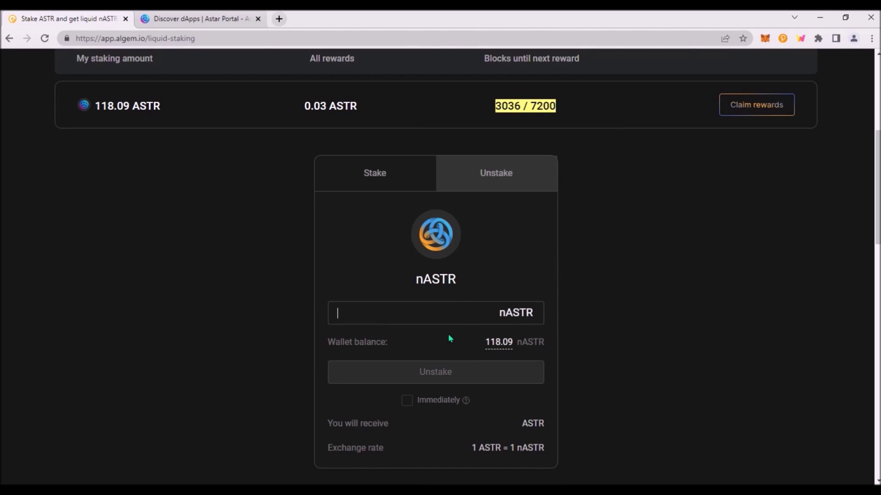
left_click(506, 347)
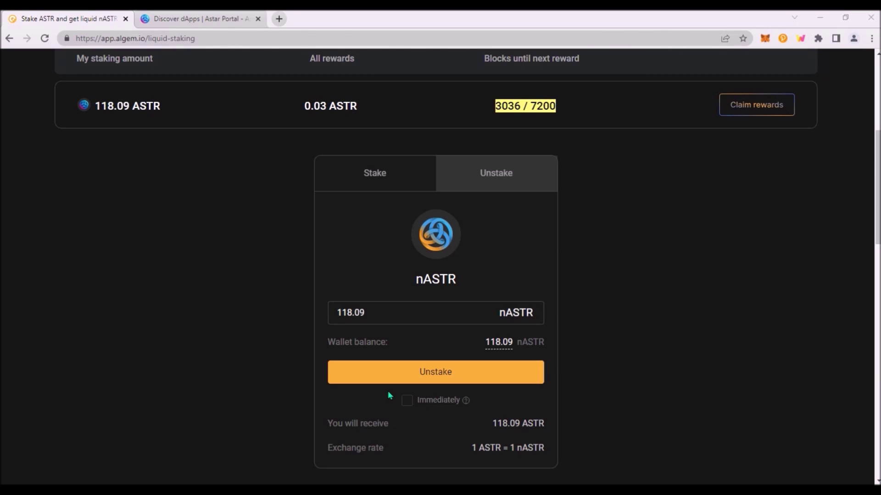
left_click(408, 403)
mouse_move(466, 403)
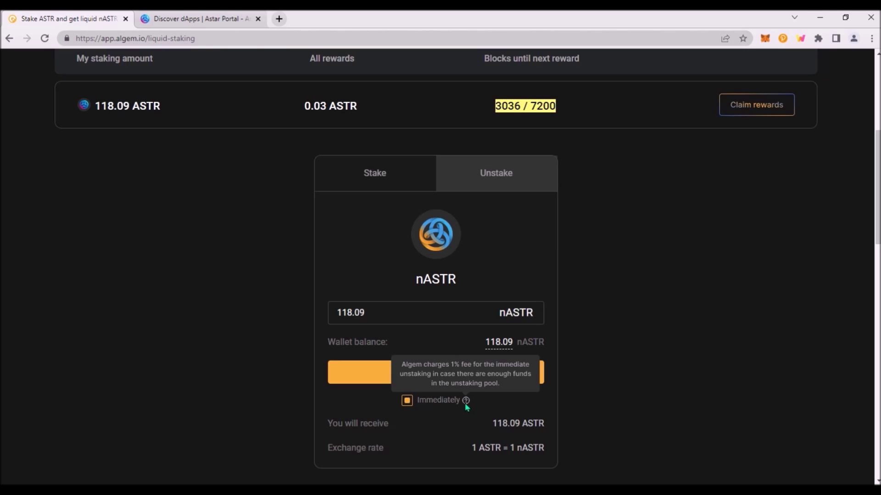
scroll(219, 257, "down", 8)
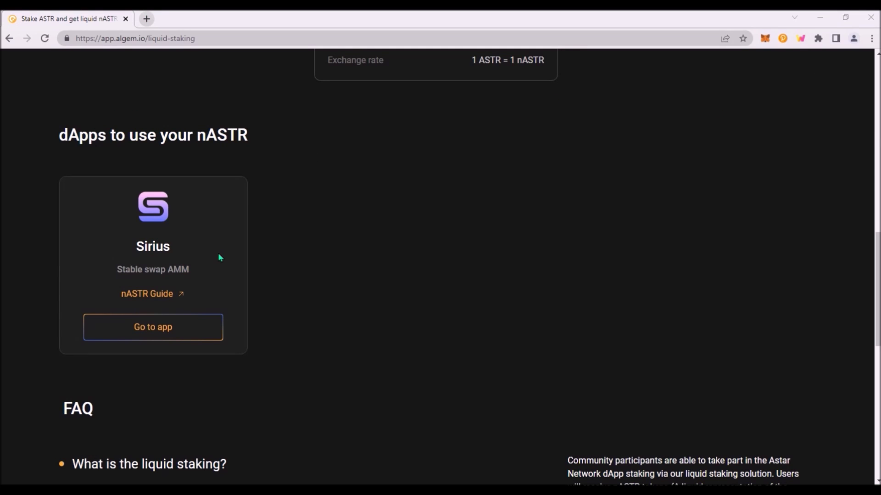
Open Sirius Finance from the nASTR dApps card and go to the nASTR/ASTR Pool deposit page
left_click(185, 278)
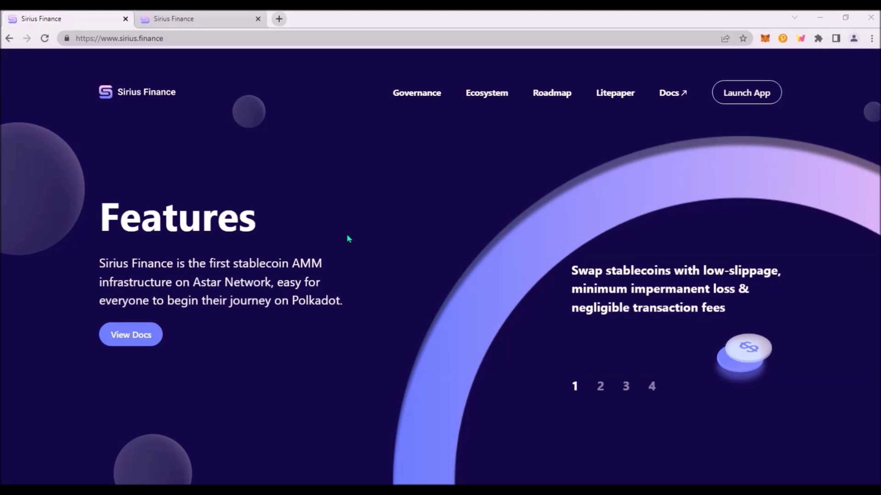
key("ctrl+Tab")
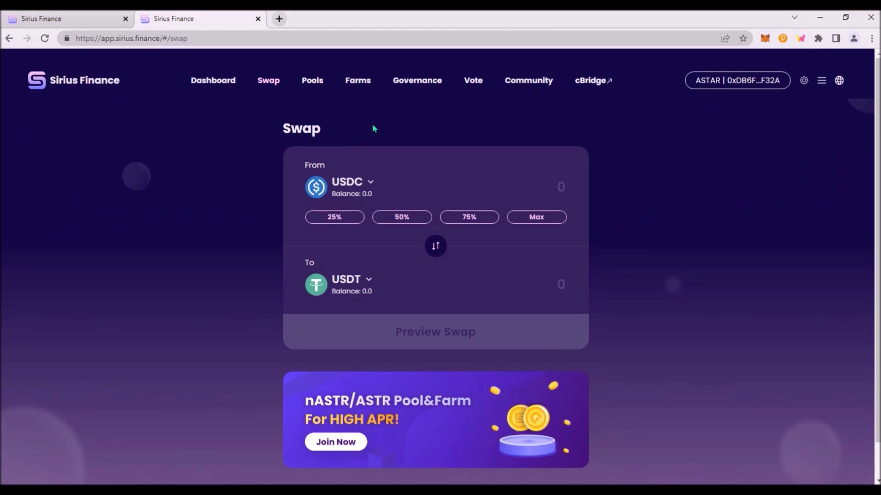
left_click(368, 184)
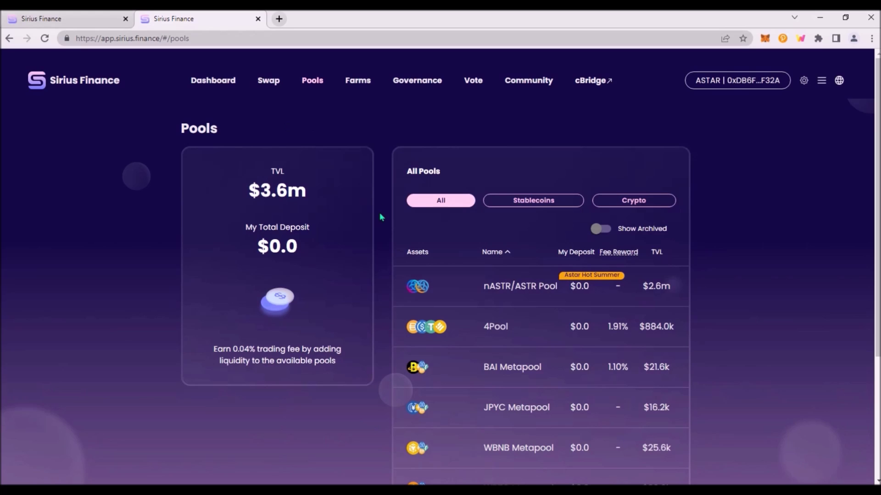
left_click(356, 81)
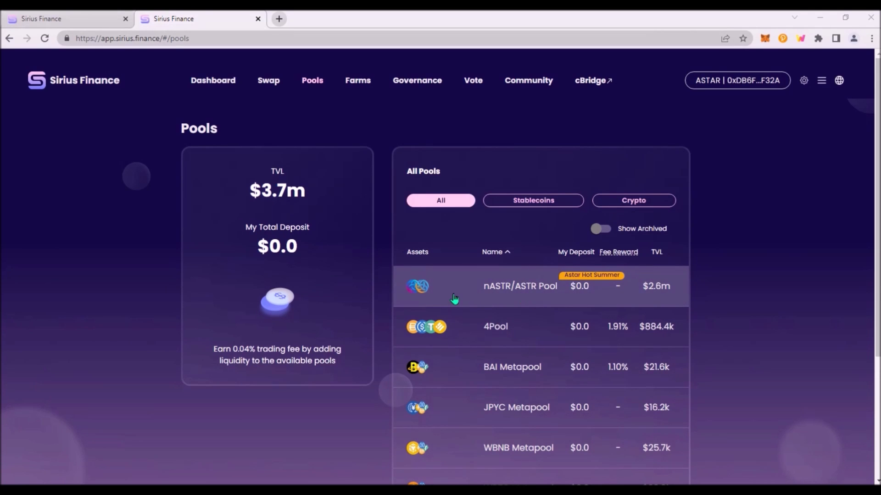
left_click(459, 270)
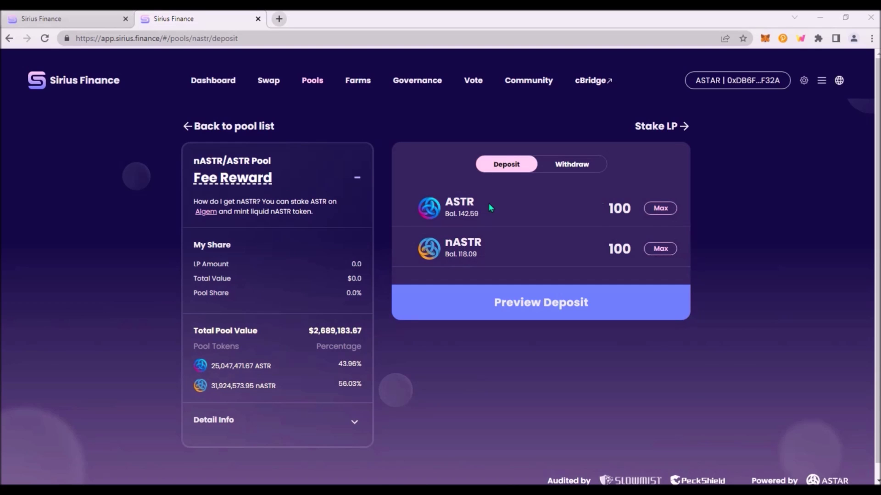
Deposit 100 ASTR and 100 nASTR into the nASTR/ASTR Pool for 199.99 Liquid ASTR LP tokens
left_click(465, 295)
left_click(458, 377)
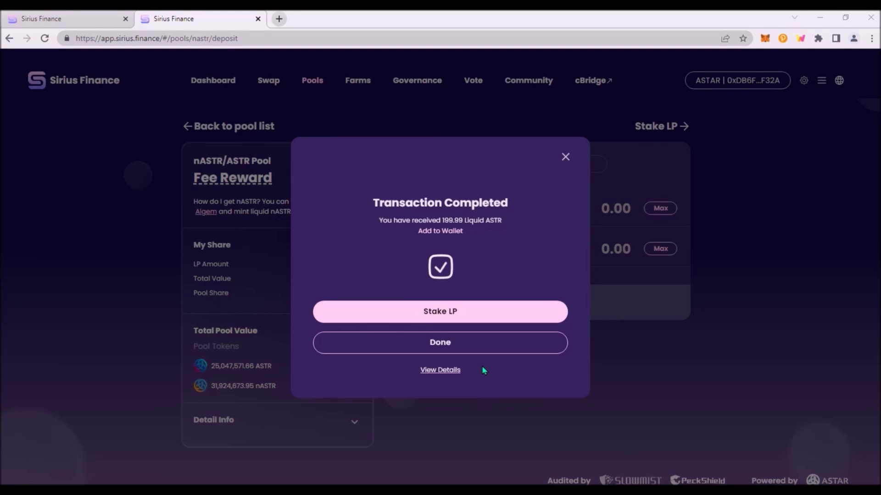
left_click(468, 317)
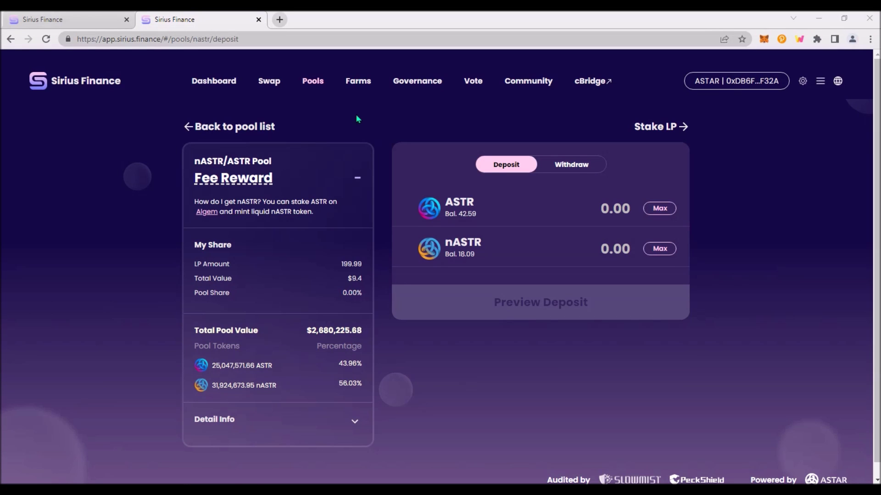
Stake the full 199.99 Liquid ASTR LP balance in the Liquid ASTR farm
left_click(358, 82)
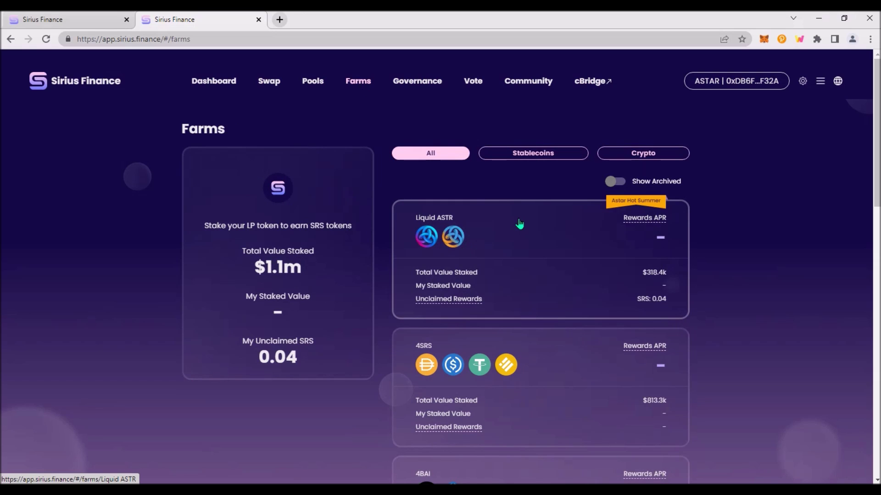
double_click(519, 225)
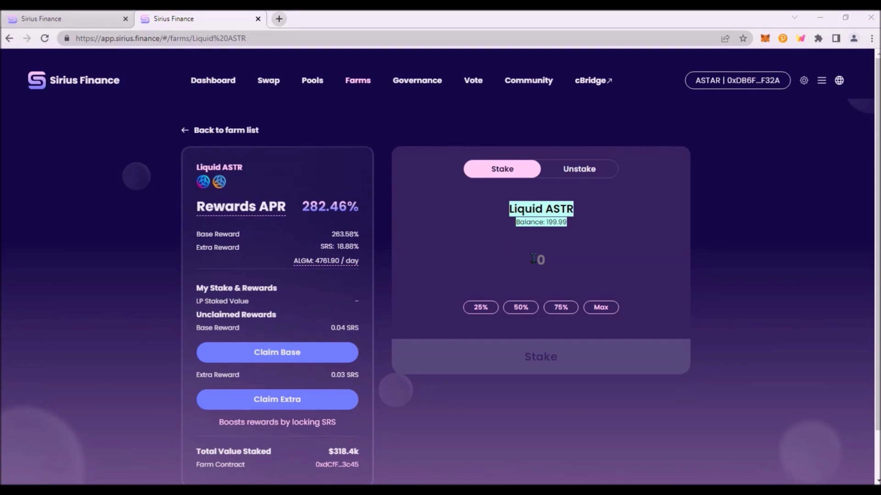
left_click(596, 308)
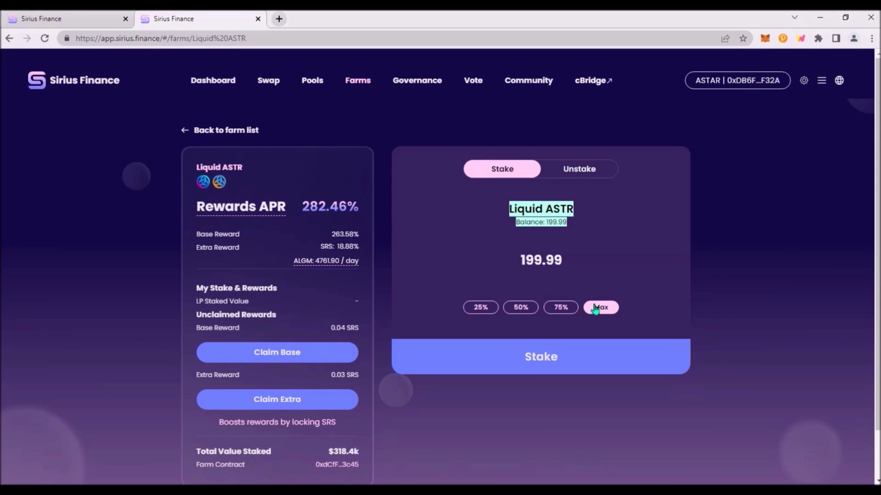
left_click(489, 363)
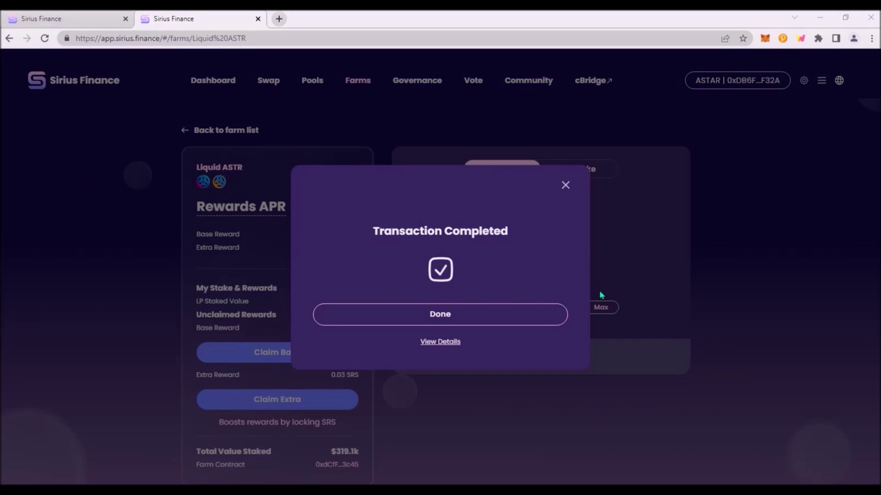
left_click(441, 312)
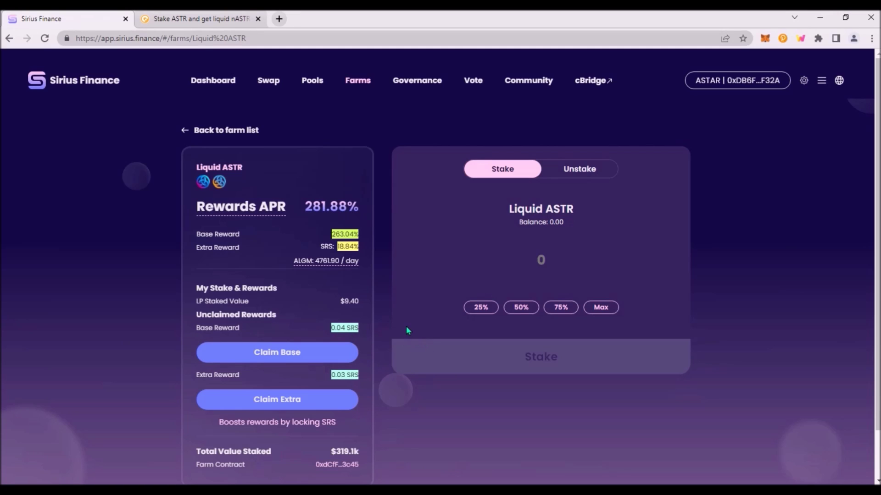
Compare Algem's 10.8% staking APR with the Liquid ASTR farm rewards, then bring up the Algem blog article
left_click(202, 18)
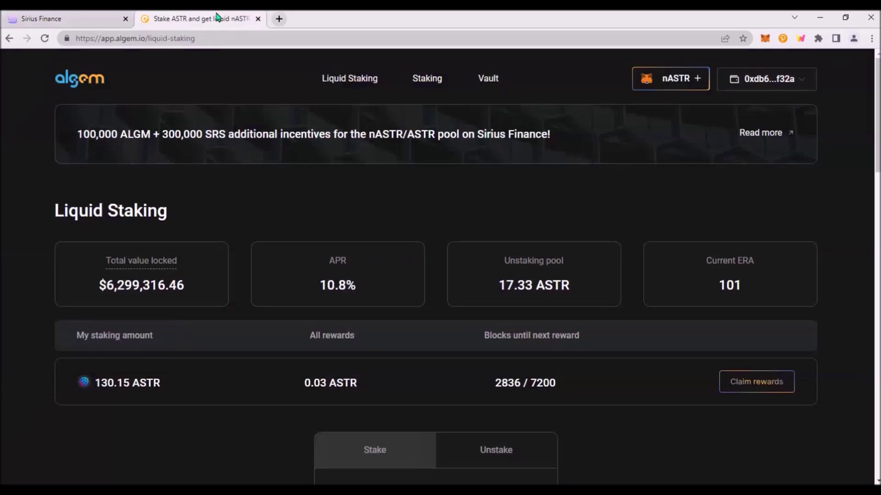
triple_click(335, 282)
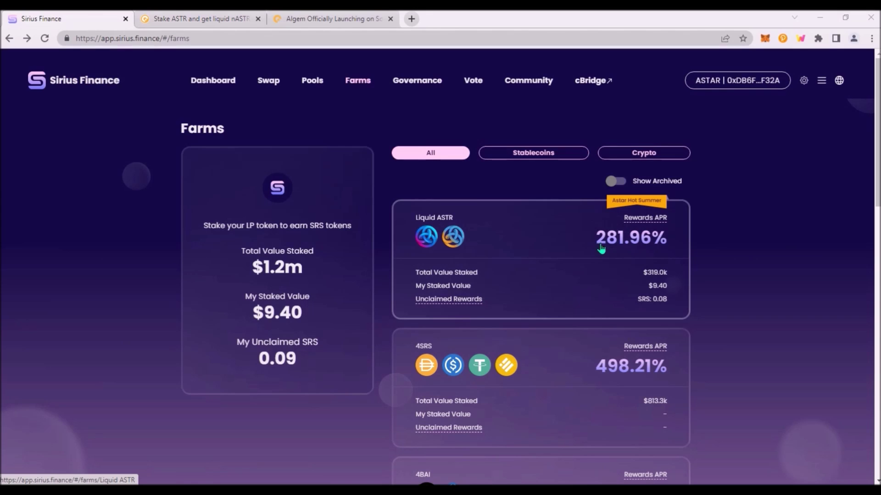
mouse_move(657, 225)
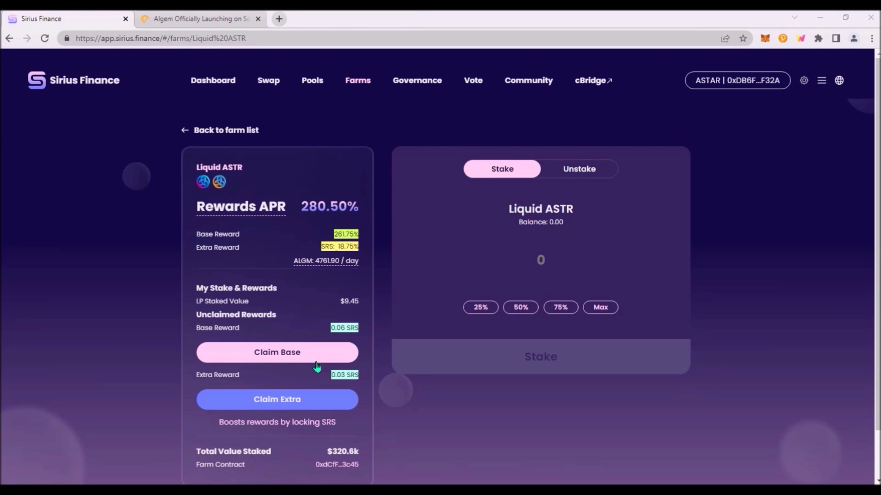
key("ctrl+Tab")
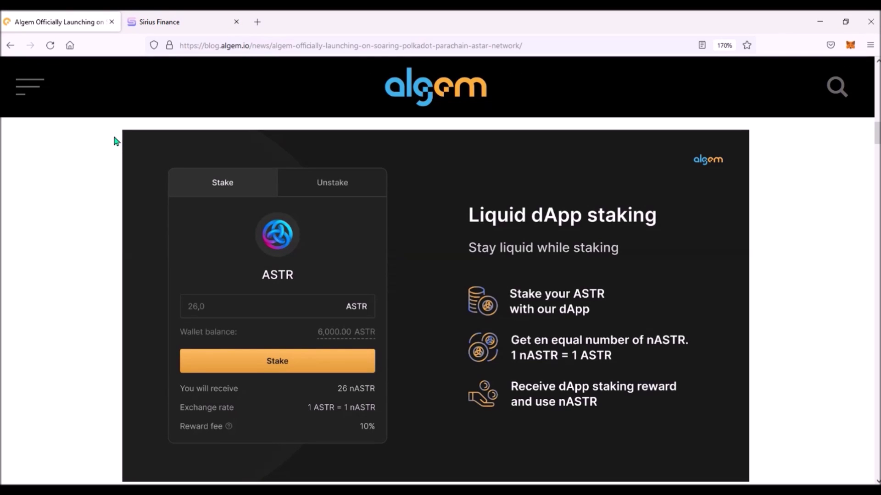
Return to the Sirius Finance tab from the Algem blog
left_click(145, 23)
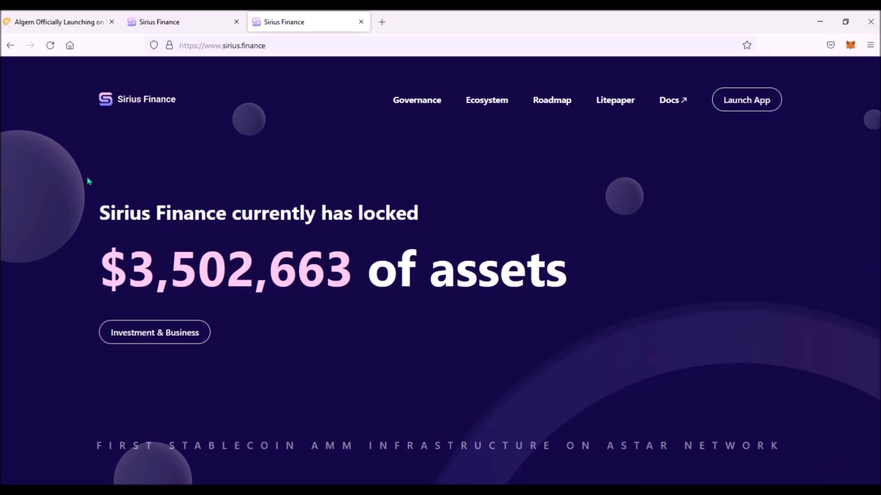
Close the extra Sirius Finance tab to return to Algem's Astar Network launch article
scroll(89, 182, "down", 2)
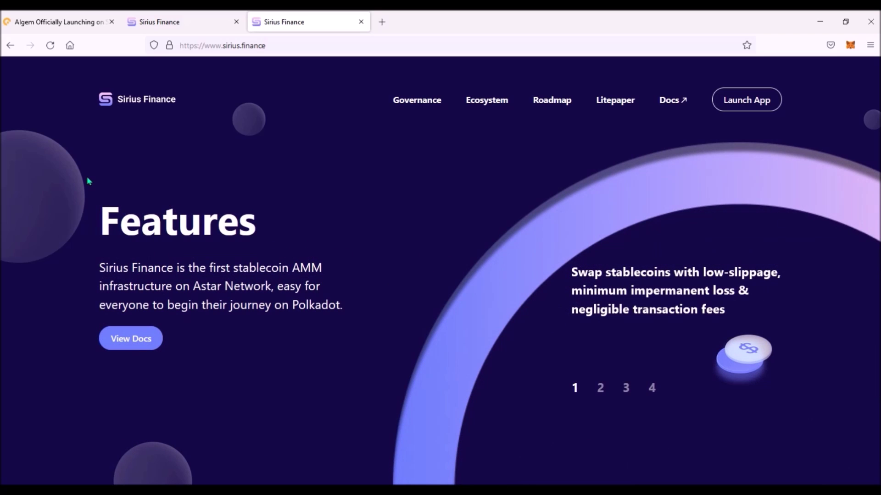
key("ctrl+shift+Tab")
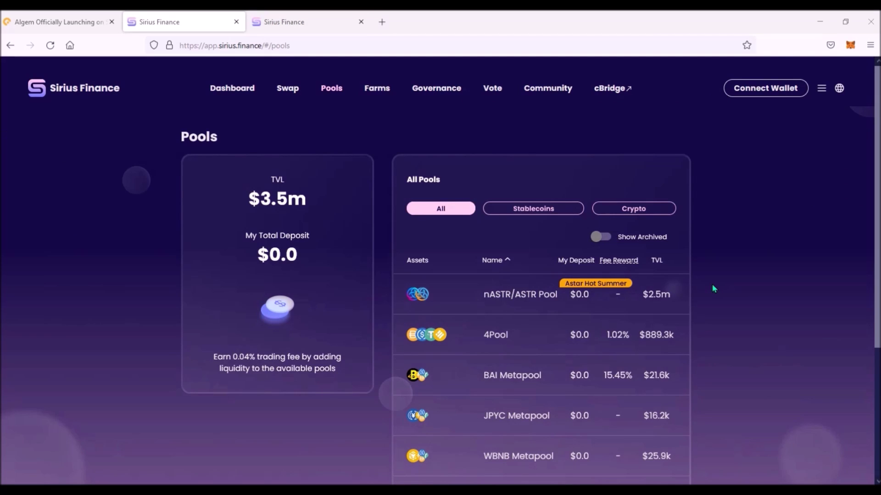
key("ctrl+w")
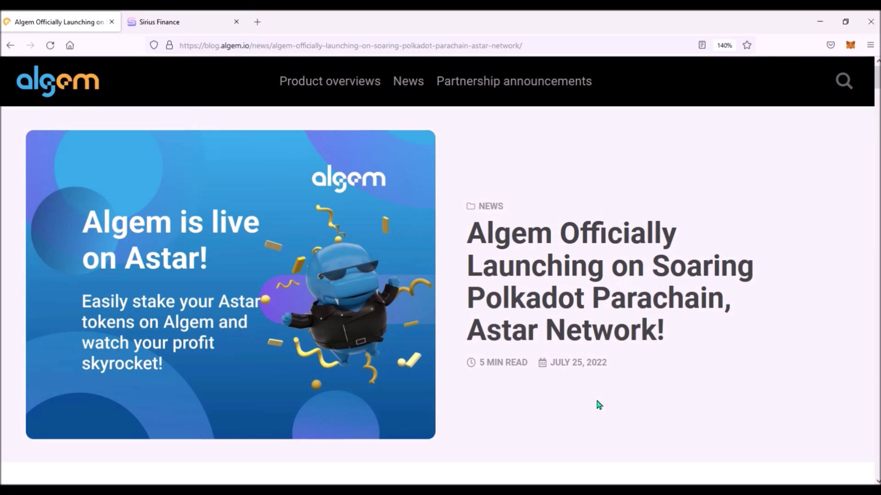